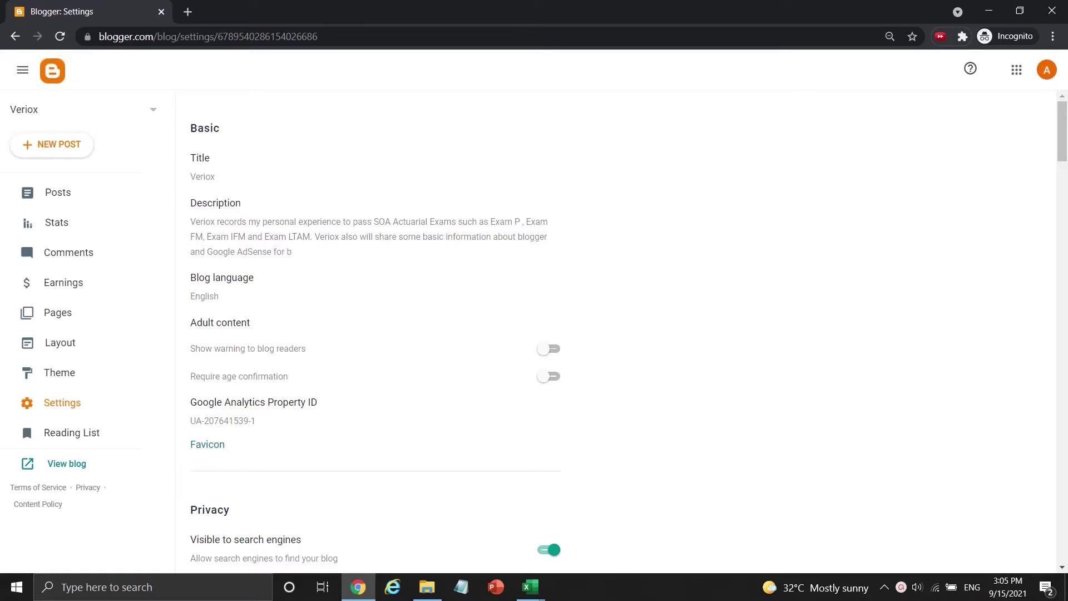
# - Show the blog's list of posts from the left sidebar
pyautogui.click(154, 206)
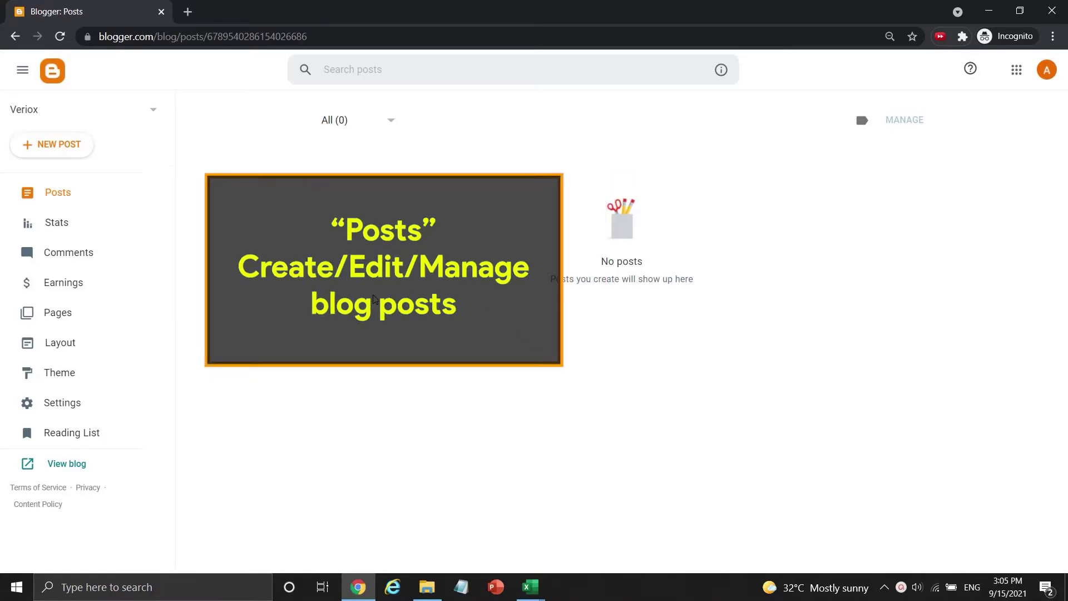
# - Start a new post, snap Chrome left and review the first Exam P post link in the spreadsheet
pyautogui.click(73, 161)
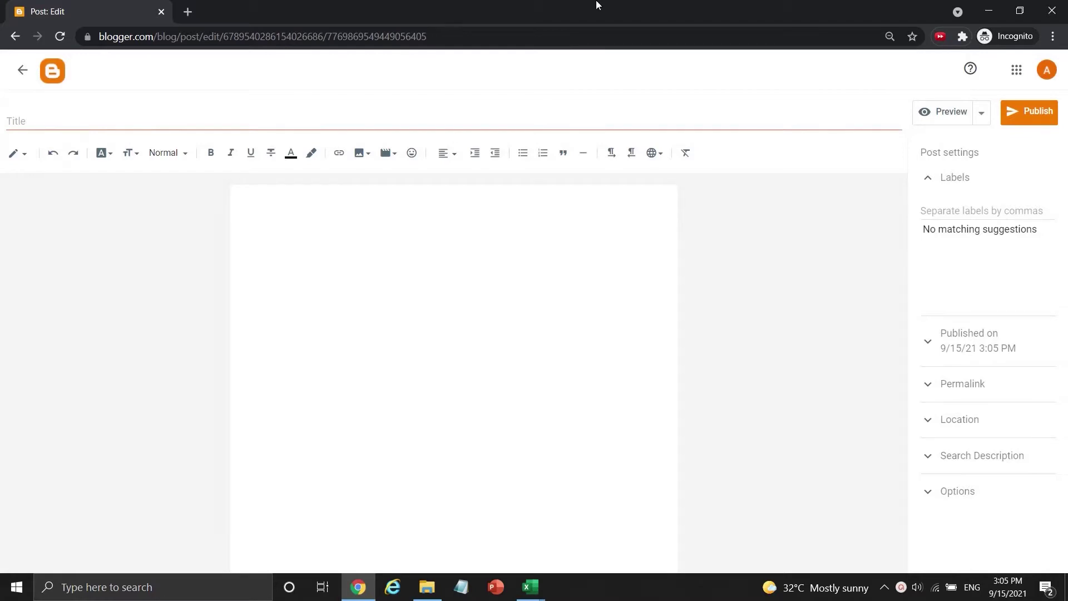
pyautogui.moveTo(616, 6); pyautogui.dragTo(2, 209)
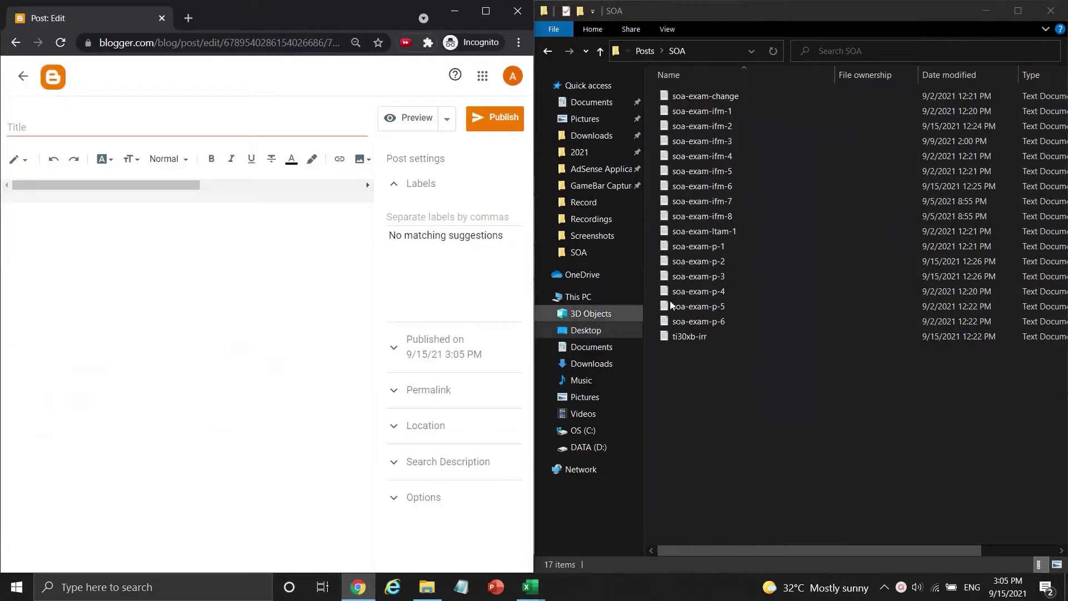
pyautogui.click(529, 587)
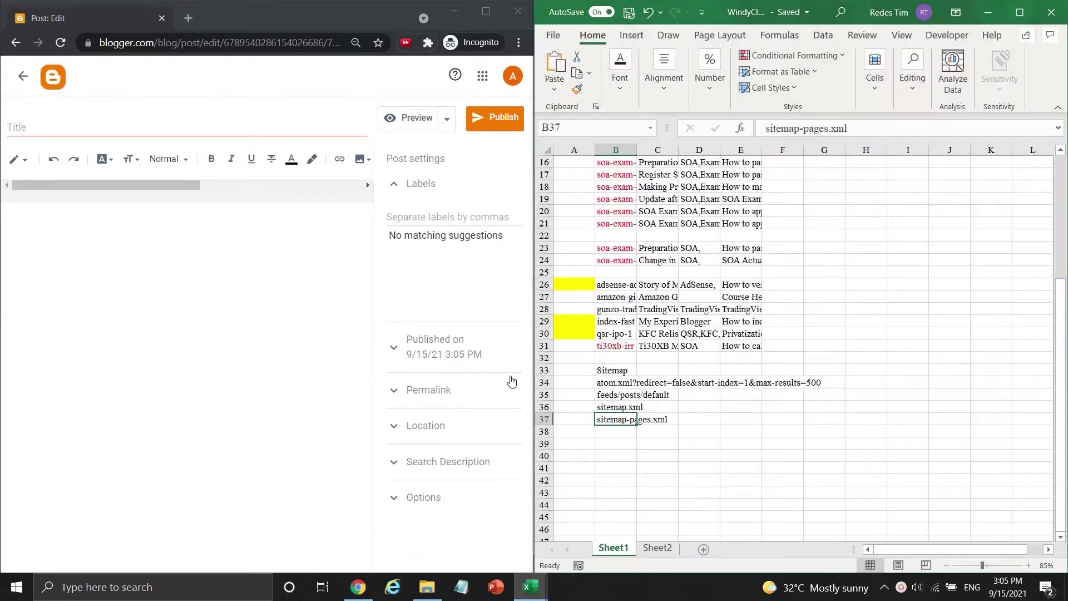
pyautogui.scroll(5, 669, 313)
pyautogui.click(616, 240)
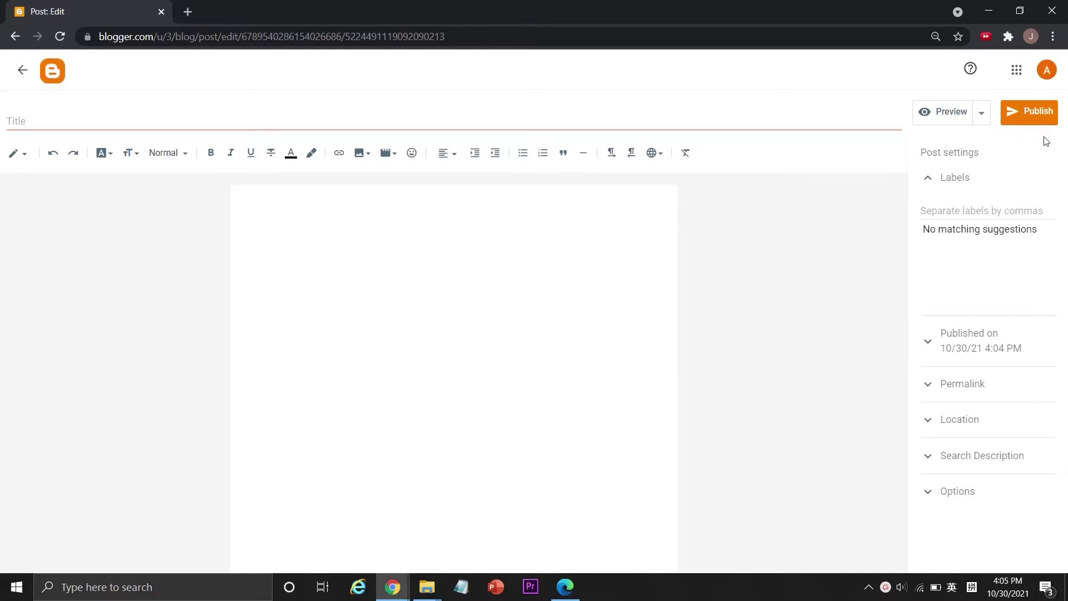
# - Enter a sample cooking title so the automatic permalink updates to match it
pyautogui.click(995, 397)
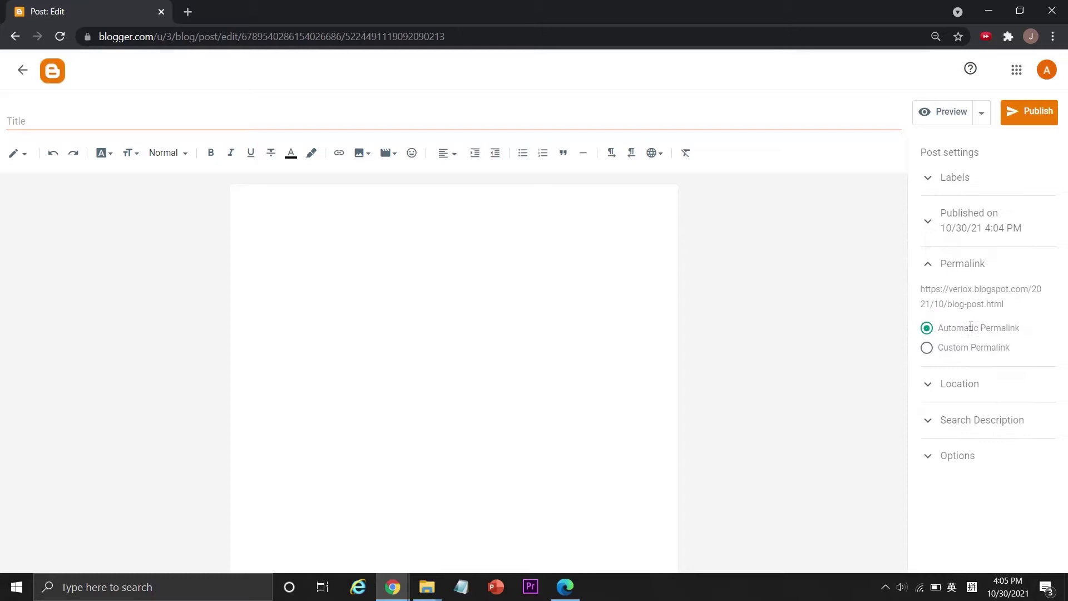
pyautogui.click(15, 120)
pyautogui.write('T')
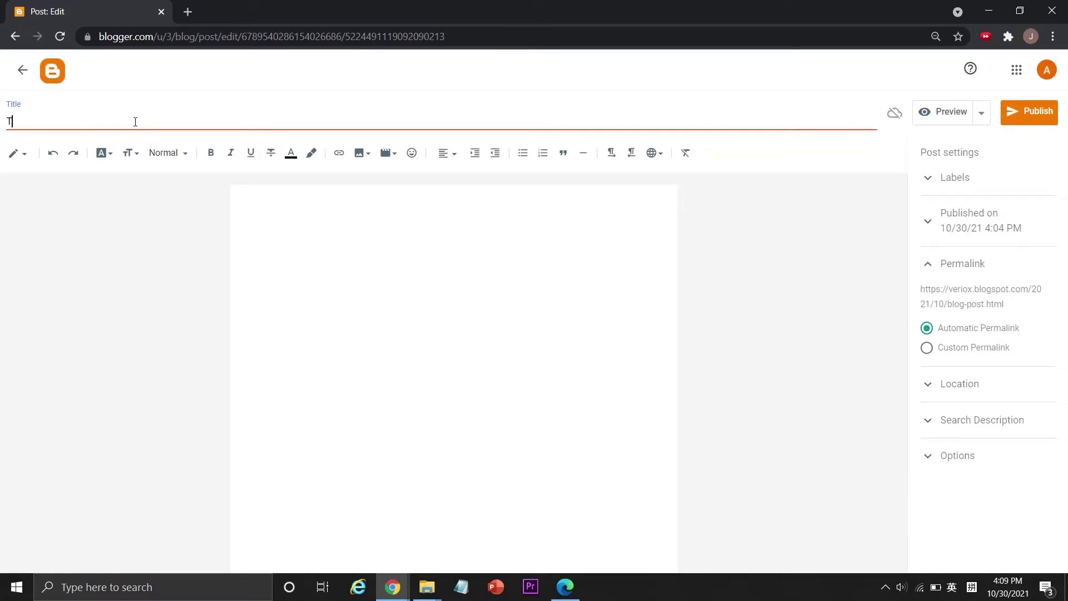
pyautogui.write('op 10 Movies about The Galaxy')
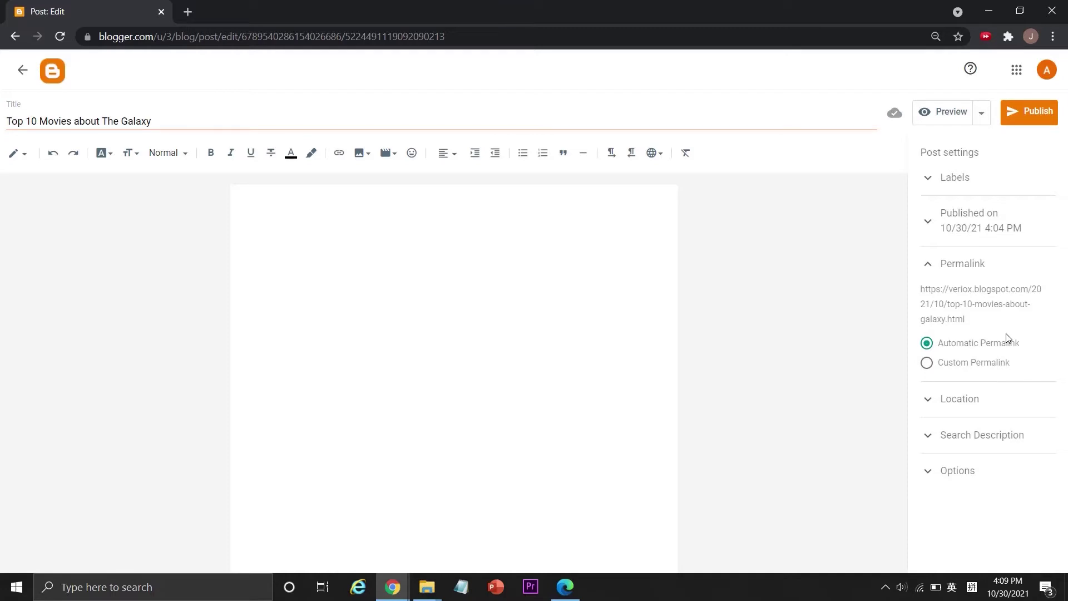
pyautogui.click(78, 120)
pyautogui.write('How to cook a nice dish for you')
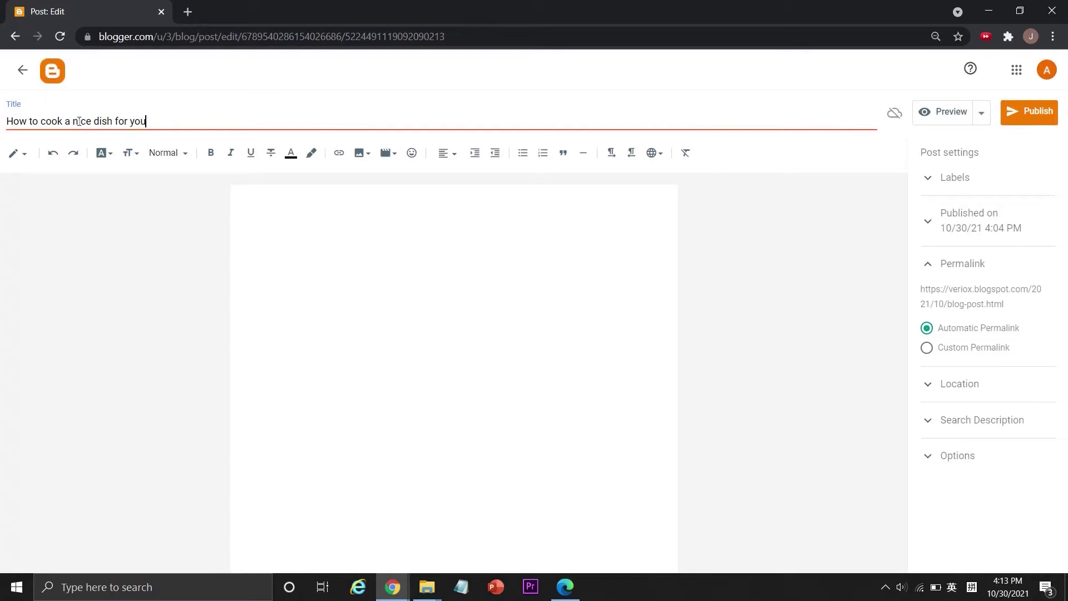
pyautogui.write('r friend s')
pyautogui.click(972, 317)
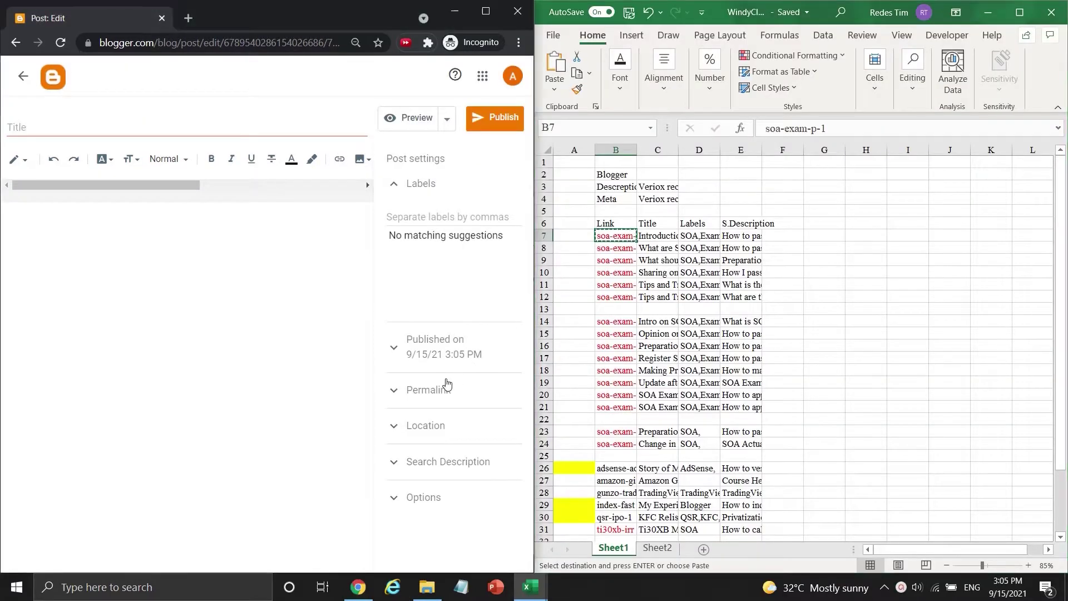
# - Set the custom permalink soa-exam-p-1 and paste the title Introduction of SOA Exam P from cell C7
pyautogui.click(393, 353)
pyautogui.write('soa-exam-p-1')
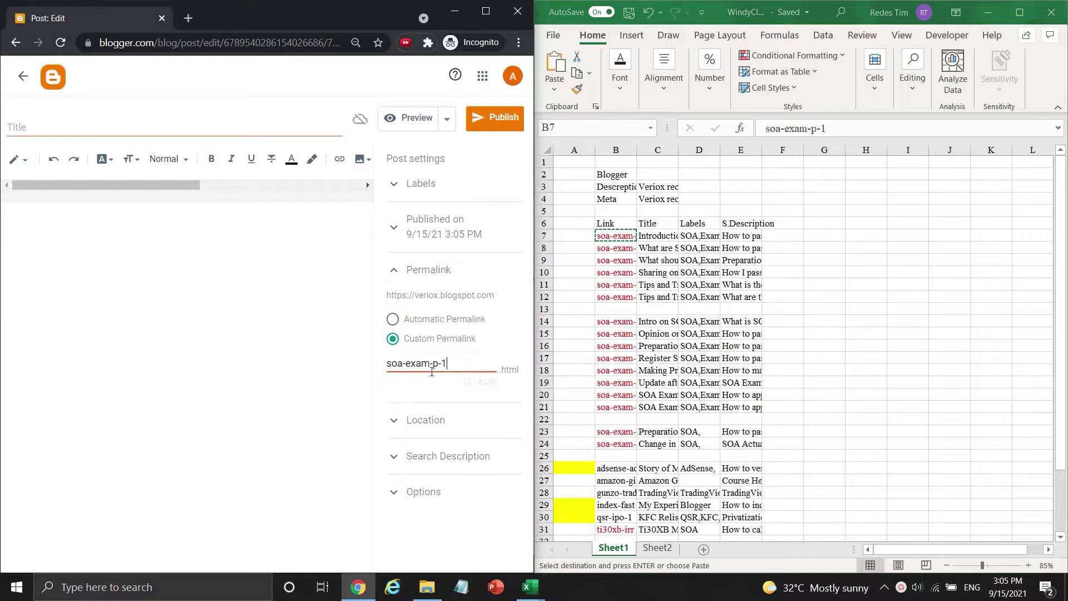
pyautogui.click(658, 235)
pyautogui.hotkey('ctrl', 'c')
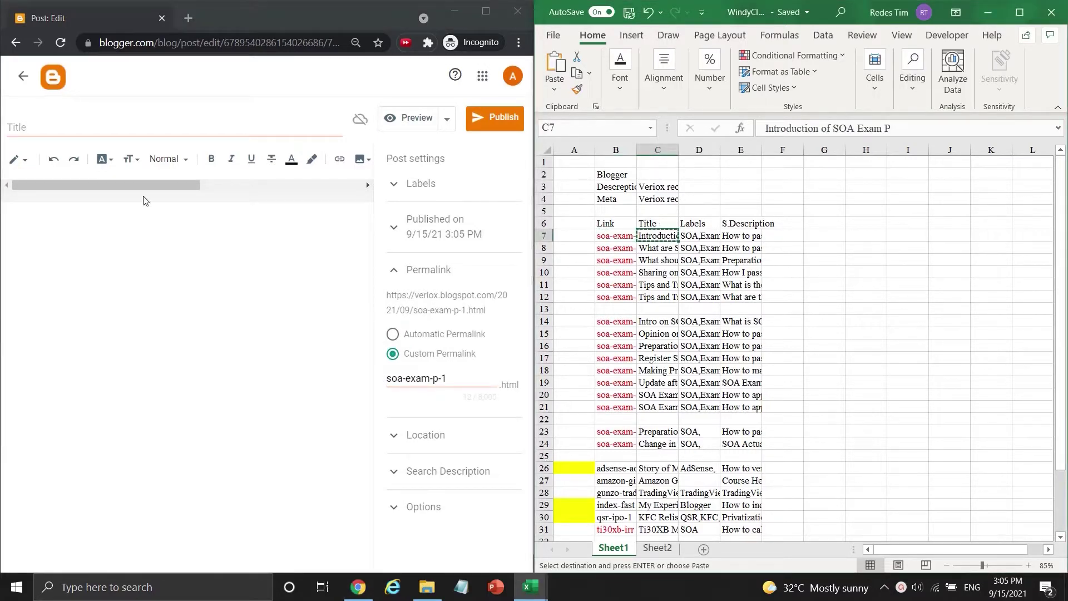
pyautogui.click(120, 137)
pyautogui.hotkey('ctrl', 'v')
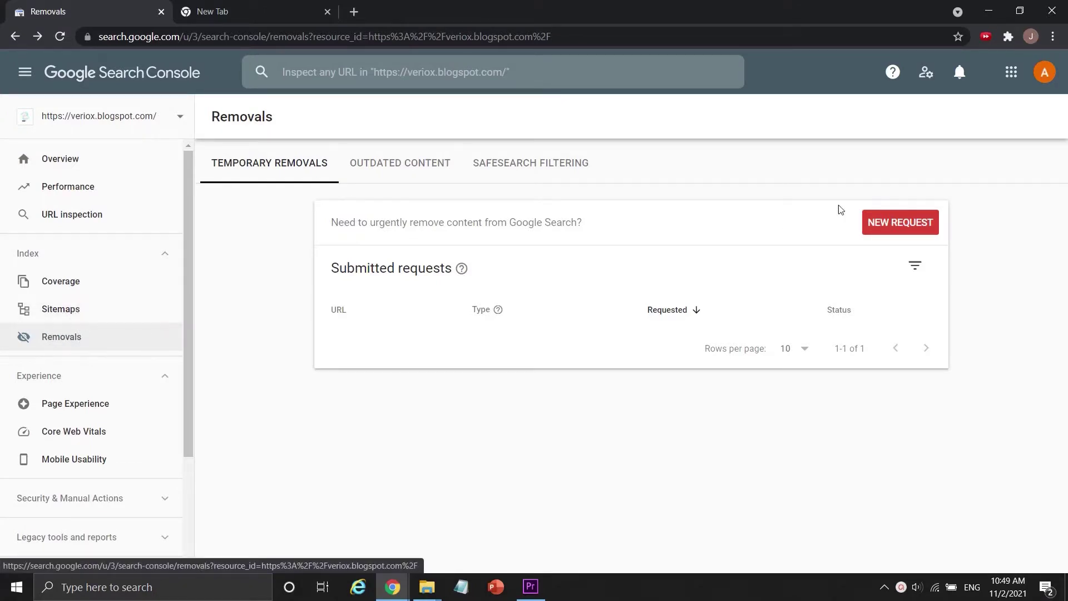
# - Start a new removal request for all URLs sharing the soa-exam-p-1 prefix
pyautogui.click(919, 227)
pyautogui.click(365, 385)
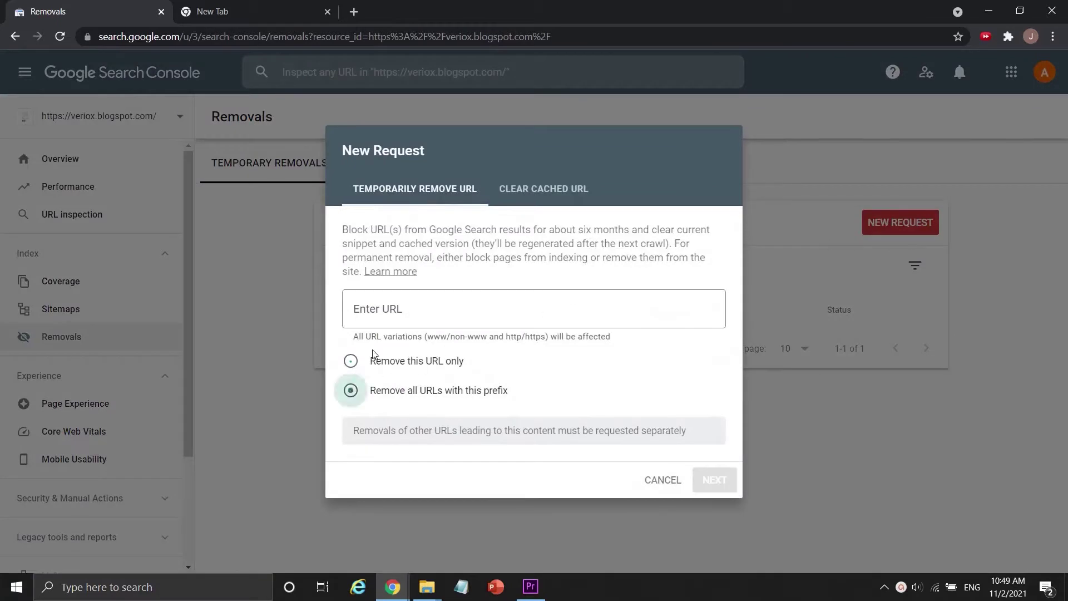
pyautogui.write('https://veriox.blogspot.com/2021/09/soa')
pyautogui.write('-exam-p-1')
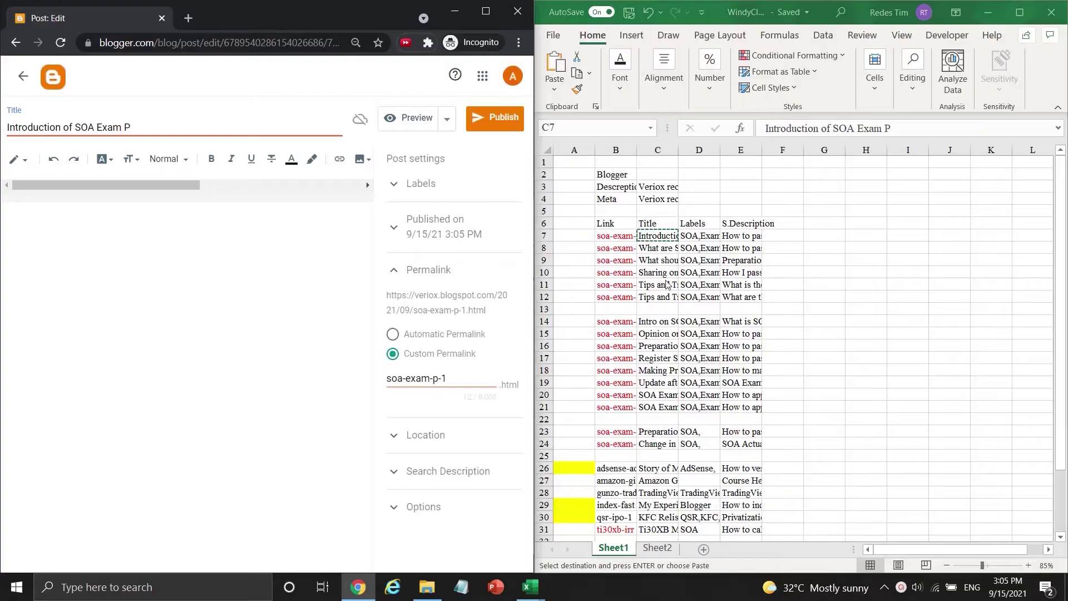
# - Paste the labels SOA and Exam P from cell D7 into the post's Labels
pyautogui.click(713, 236)
pyautogui.hotkey('ctrl', 'c')
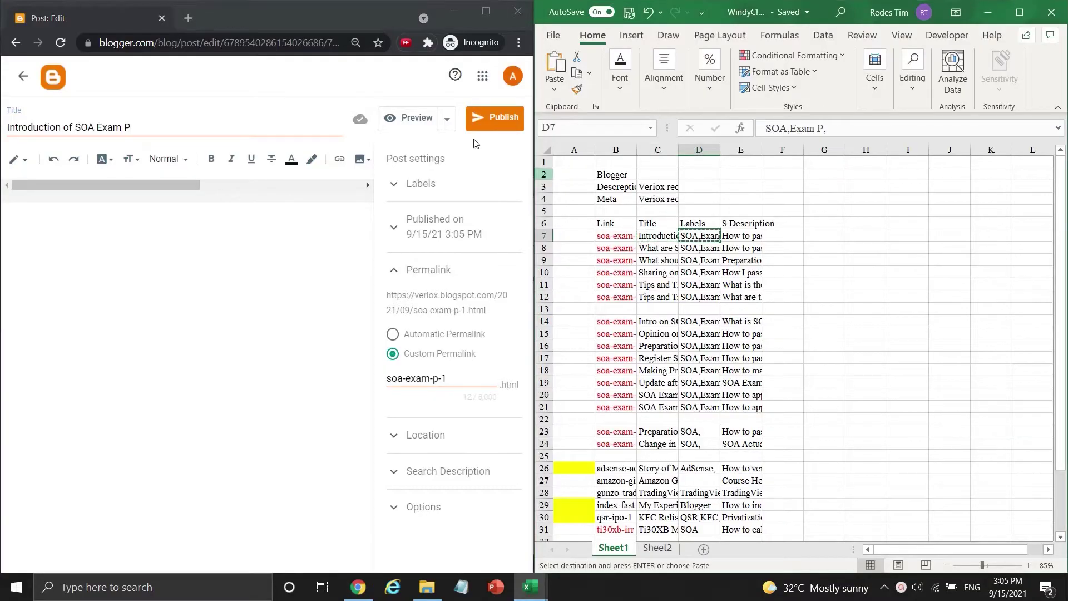
pyautogui.click(422, 185)
pyautogui.hotkey('ctrl', 'v')
# - Paste the Exam P search description from cell E7 into the post's Search Description
pyautogui.click(726, 236)
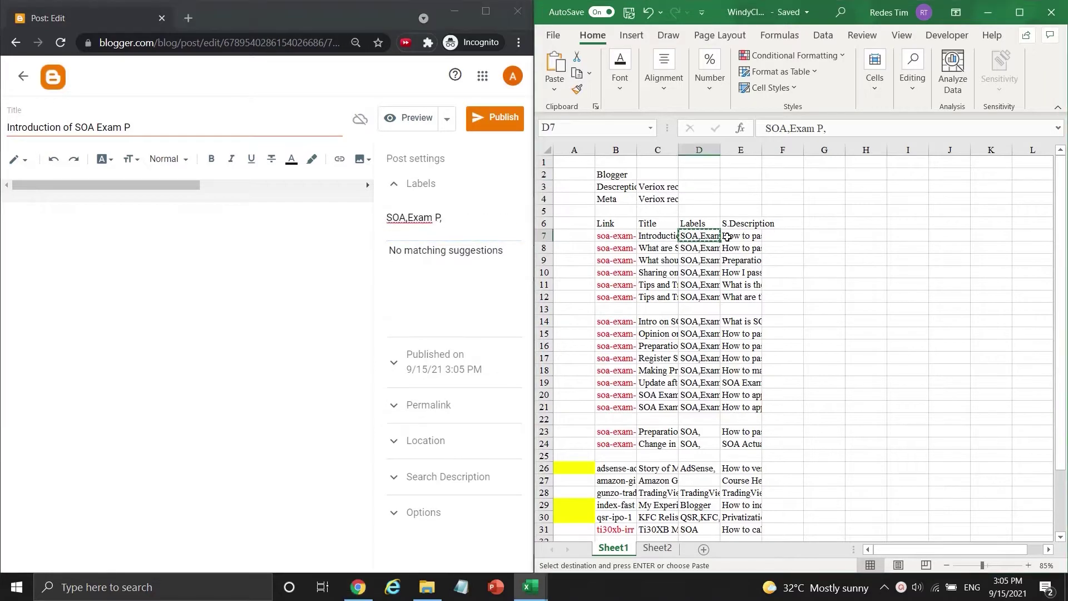
pyautogui.hotkey('ctrl', 'c')
pyautogui.click(446, 232)
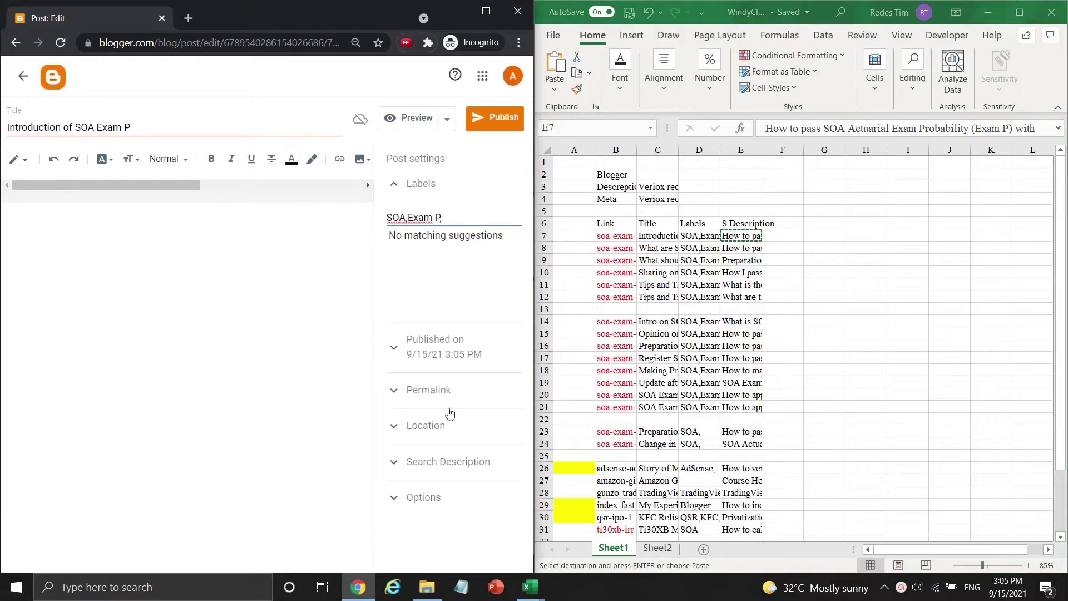
pyautogui.click(449, 496)
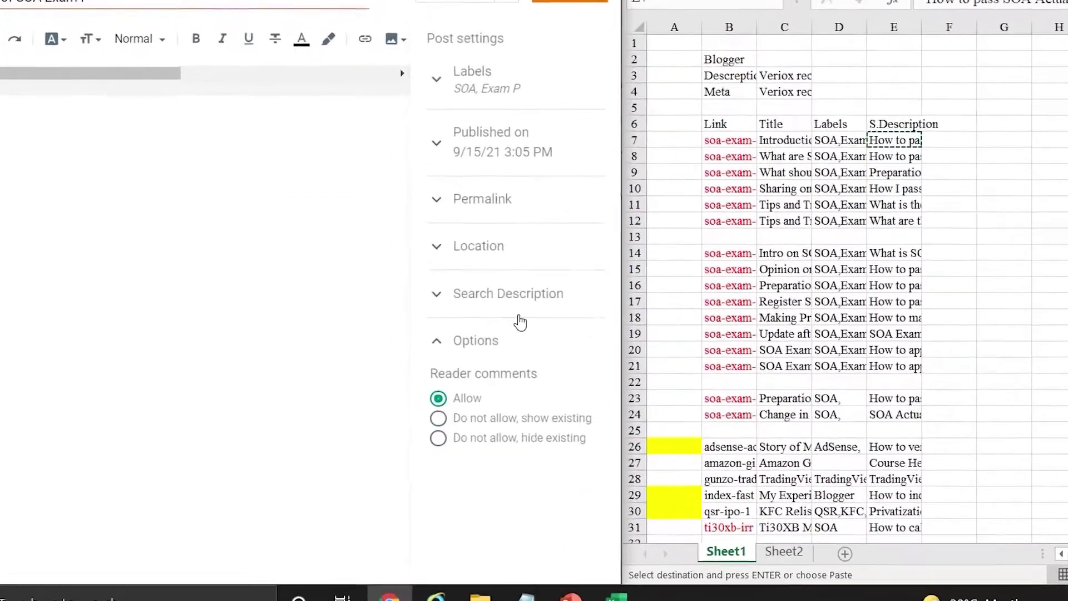
pyautogui.click(519, 317)
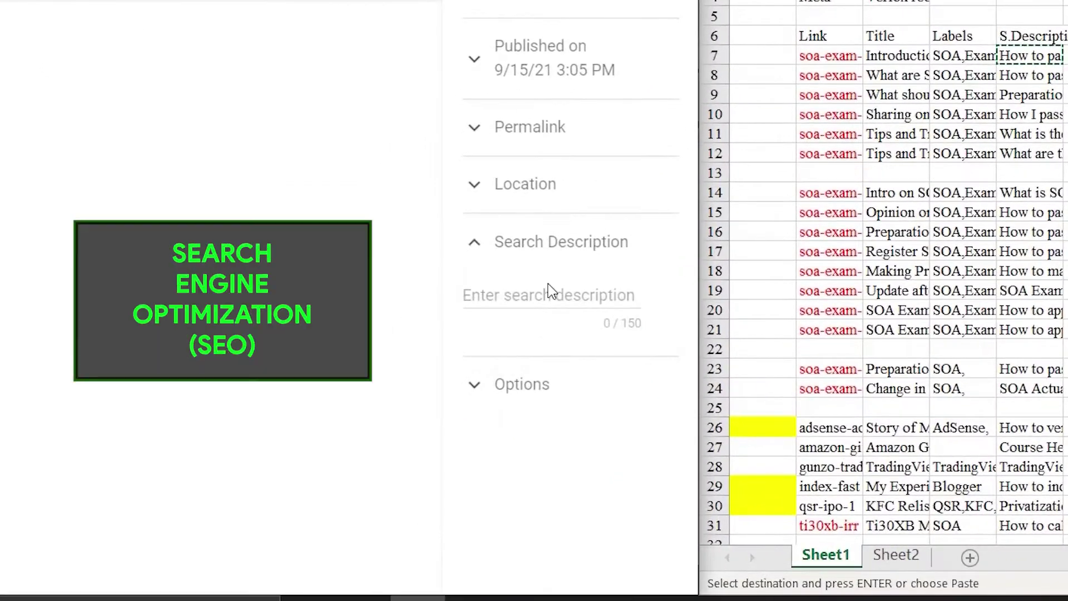
pyautogui.hotkey('ctrl', 'v')
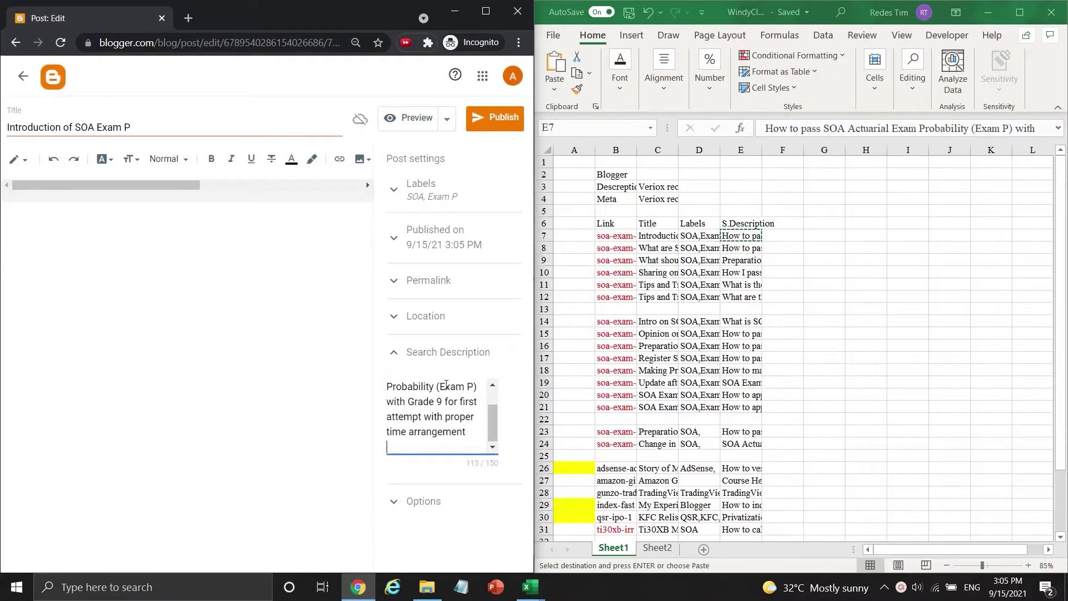
# - Set the publish date to September 15, 2021 and bring up the list of publish times
pyautogui.click(424, 355)
pyautogui.click(453, 233)
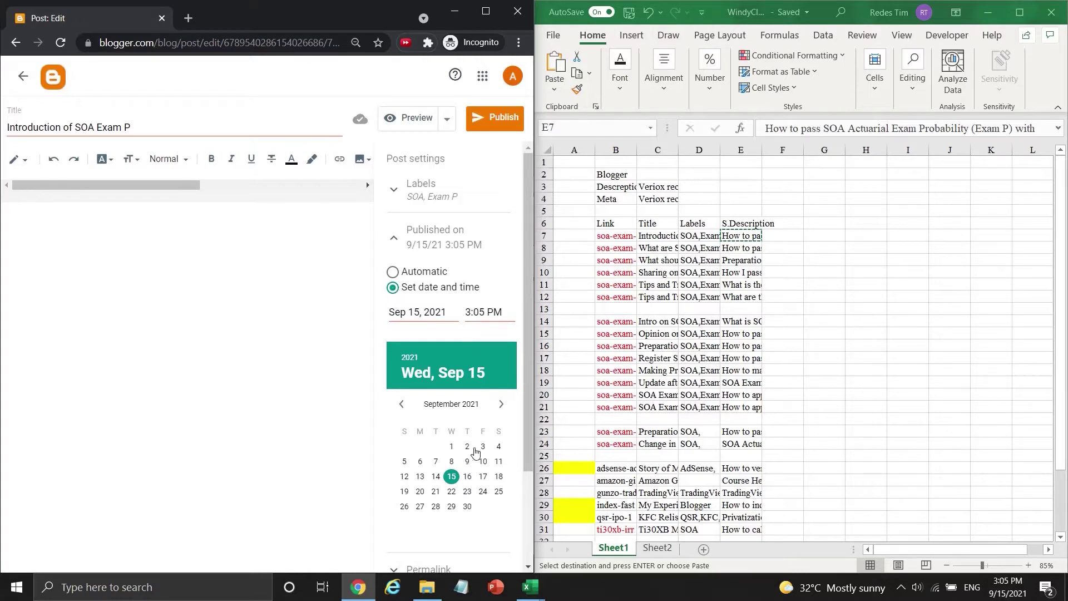
pyautogui.click(468, 476)
pyautogui.click(452, 476)
pyautogui.click(488, 311)
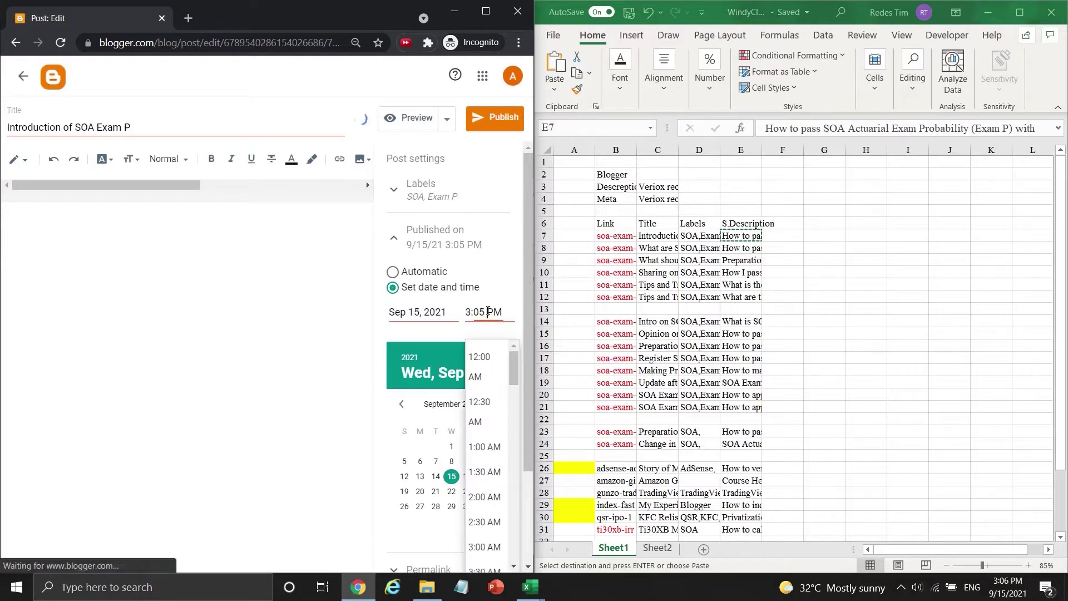
pyautogui.scroll(-3, 488, 434)
pyautogui.scroll(-4, 488, 442)
pyautogui.scroll(-3, 488, 454)
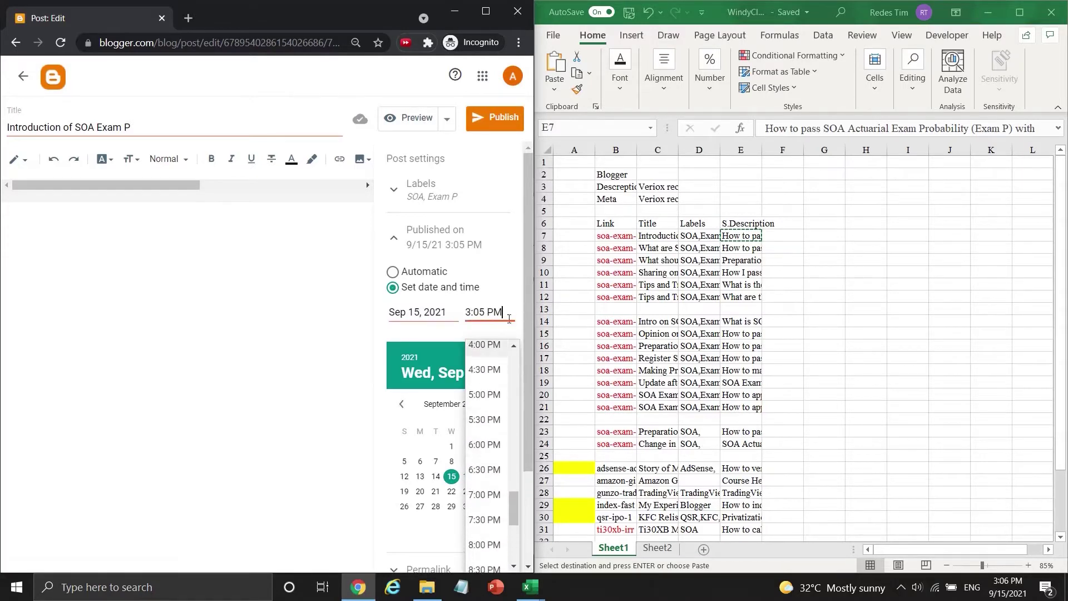
# - Close the publish date settings and bring up the editor-mode choices for the post body
pyautogui.click(439, 242)
pyautogui.click(207, 215)
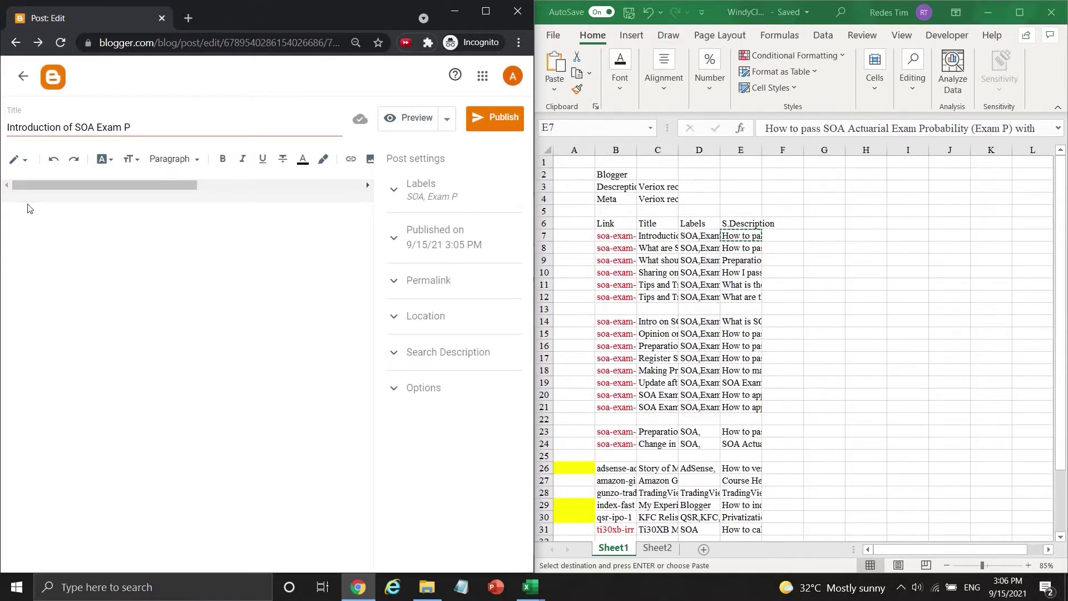
pyautogui.click(18, 159)
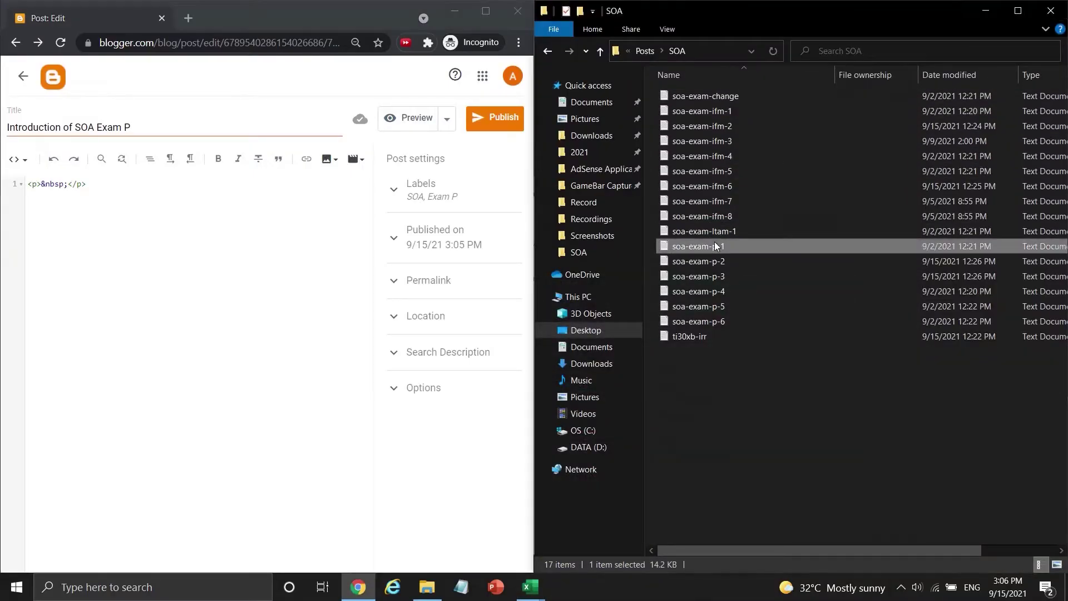
# - Copy all the HTML from the soa-exam-p-1 file and paste it into the post body
pyautogui.doubleClick(714, 246)
pyautogui.hotkey('ctrl', 'a')
pyautogui.hotkey('ctrl', 'c')
pyautogui.click(181, 209)
pyautogui.hotkey('ctrl', 'v')
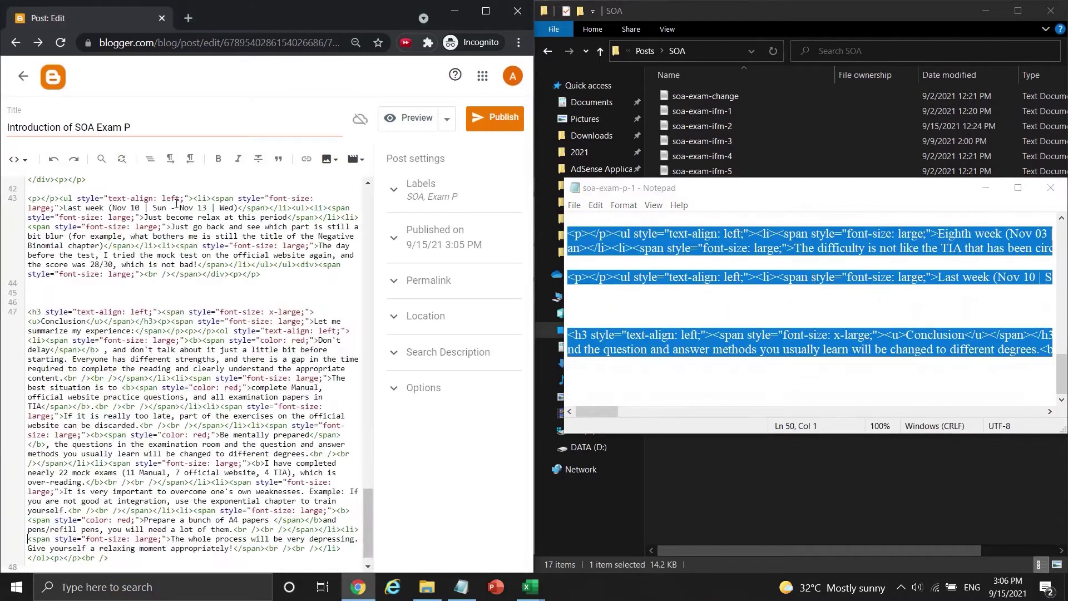
# - Switch to Compose view and page through the rendered post to review it
pyautogui.click(59, 192)
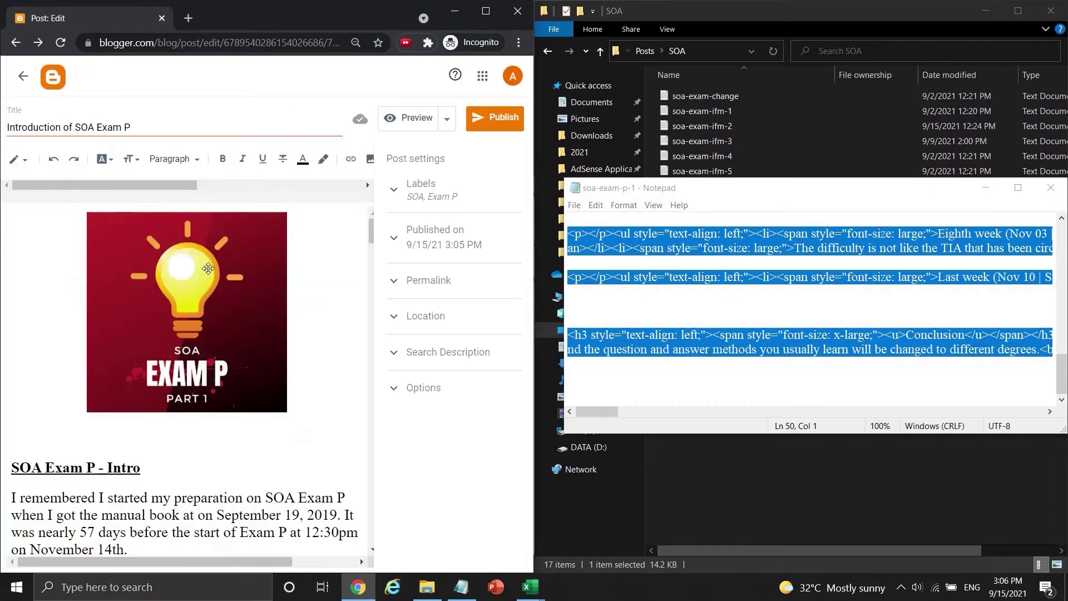
pyautogui.scroll(-5, 171, 315)
pyautogui.scroll(-5, 170, 315)
pyautogui.scroll(-5, 171, 314)
pyautogui.press('pagedown')
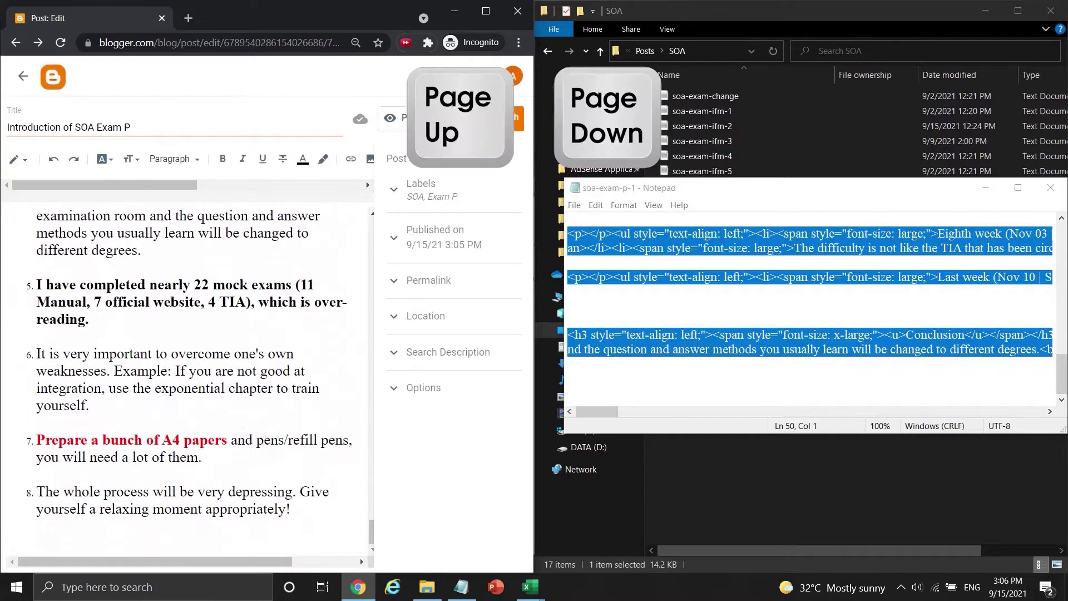
pyautogui.press('pageup')
pyautogui.press('pageup')
pyautogui.press('pageup')
pyautogui.press('pageup')
pyautogui.press('pageup')
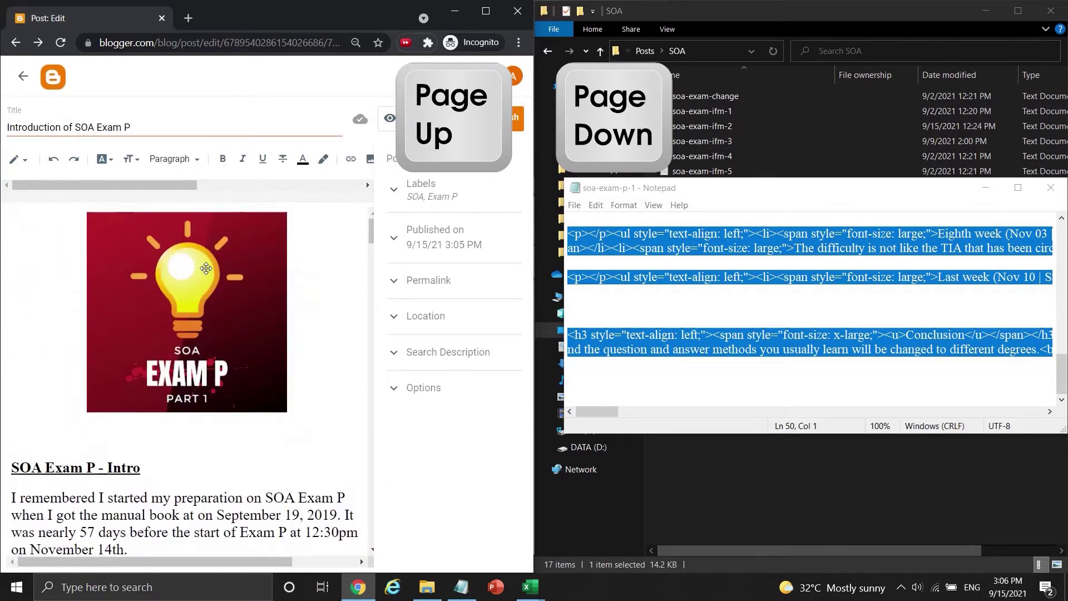
pyautogui.press('pagedown')
pyautogui.press('pagedown')
pyautogui.press('pagedown')
pyautogui.press('pagedown')
pyautogui.press('pagedown')
pyautogui.scroll(-5, 176, 284)
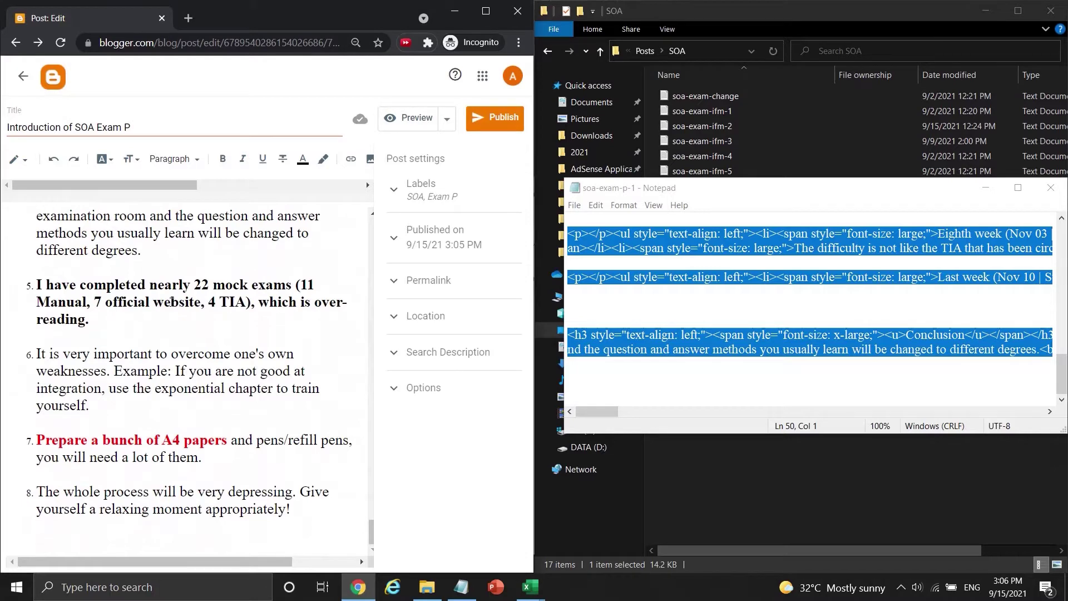
pyautogui.scroll(5, 177, 301)
pyautogui.scroll(5, 176, 302)
pyautogui.scroll(5, 176, 301)
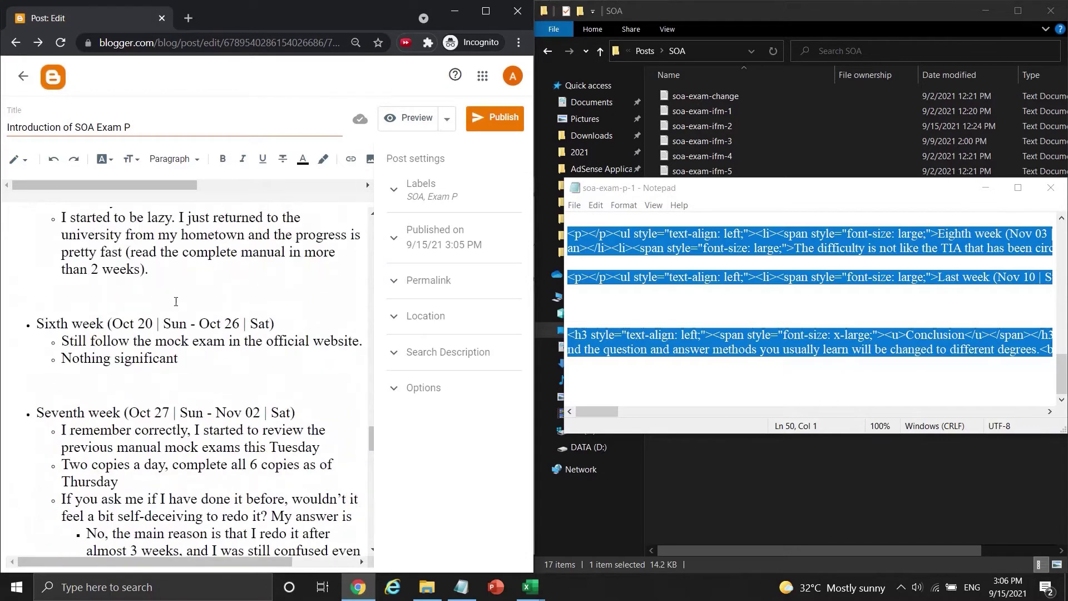
pyautogui.scroll(5, 176, 301)
pyautogui.scroll(5, 175, 302)
pyautogui.scroll(5, 175, 301)
pyautogui.scroll(5, 176, 302)
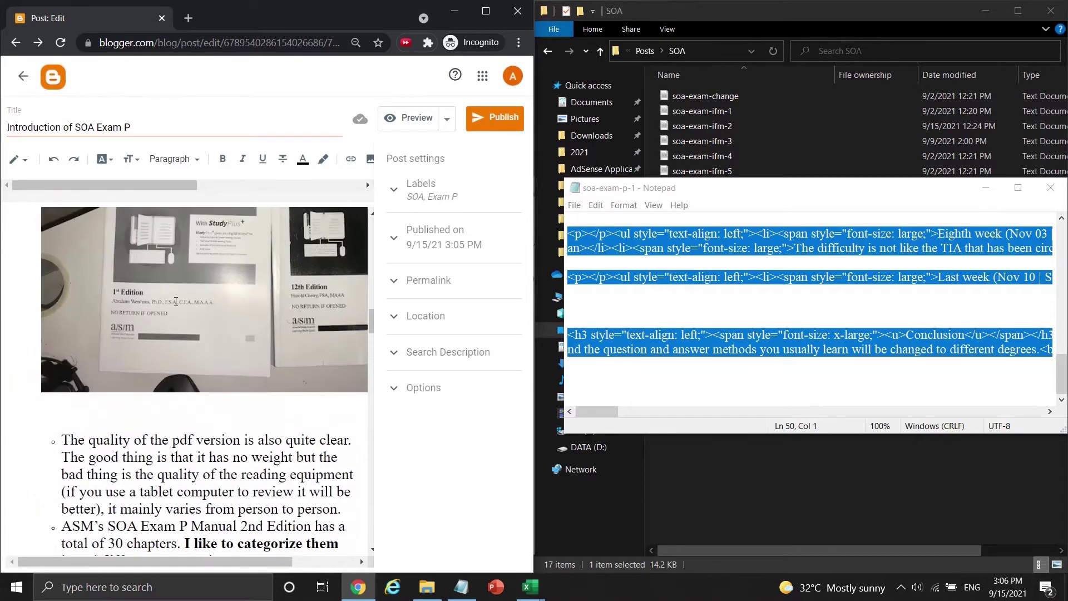
pyautogui.scroll(5, 175, 302)
pyautogui.scroll(5, 175, 301)
pyautogui.scroll(5, 175, 302)
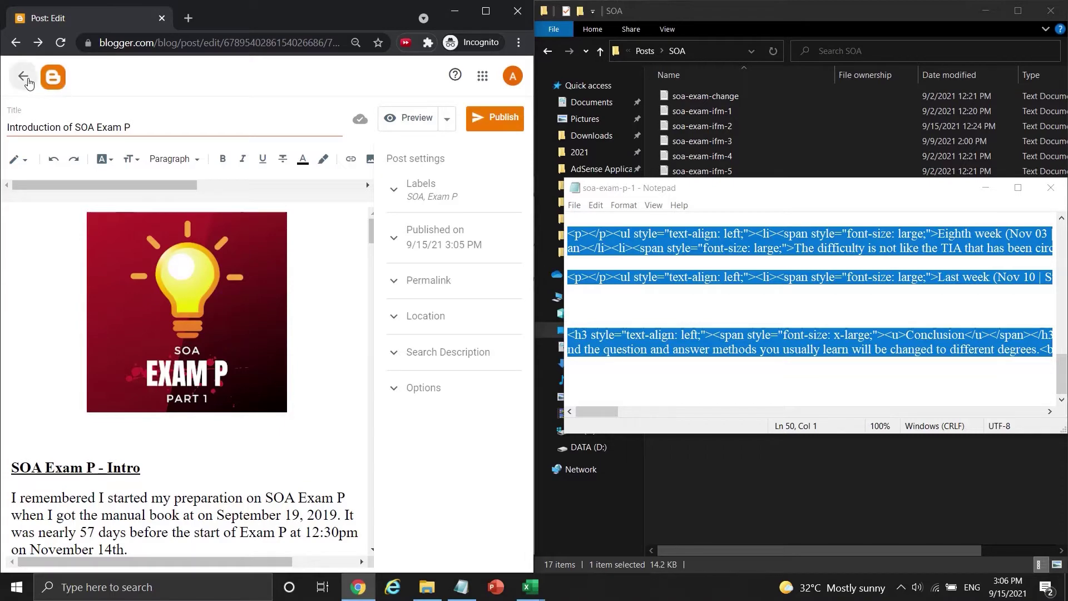
# - Return to the posts list, close soa-exam-p-1 and page through the soa-exam-p-2 post to check it renders
pyautogui.click(24, 77)
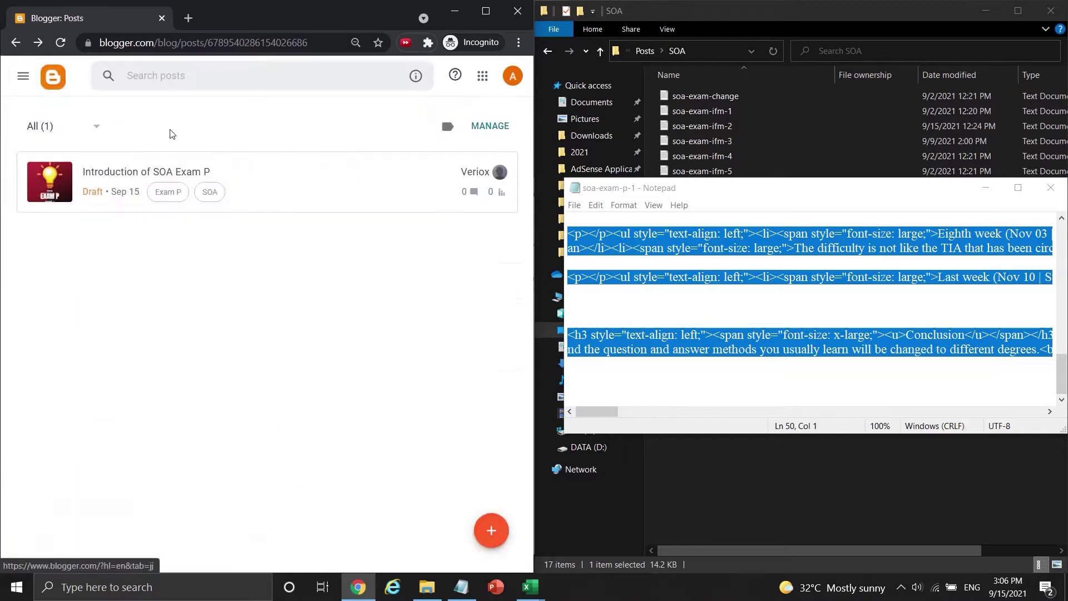
pyautogui.click(1052, 189)
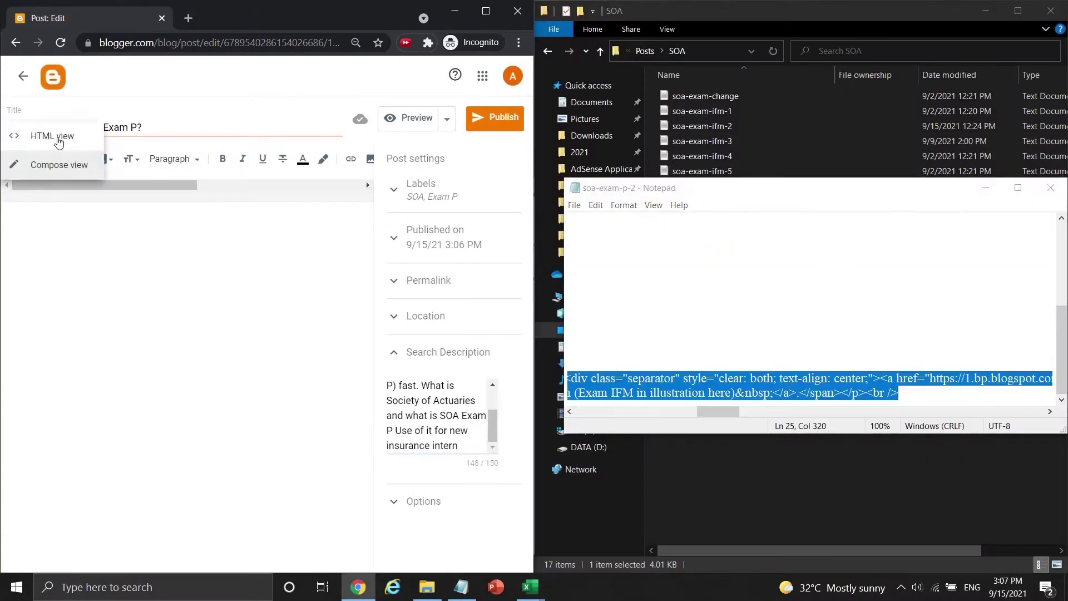
pyautogui.press('pagedown')
pyautogui.press('pagedown')
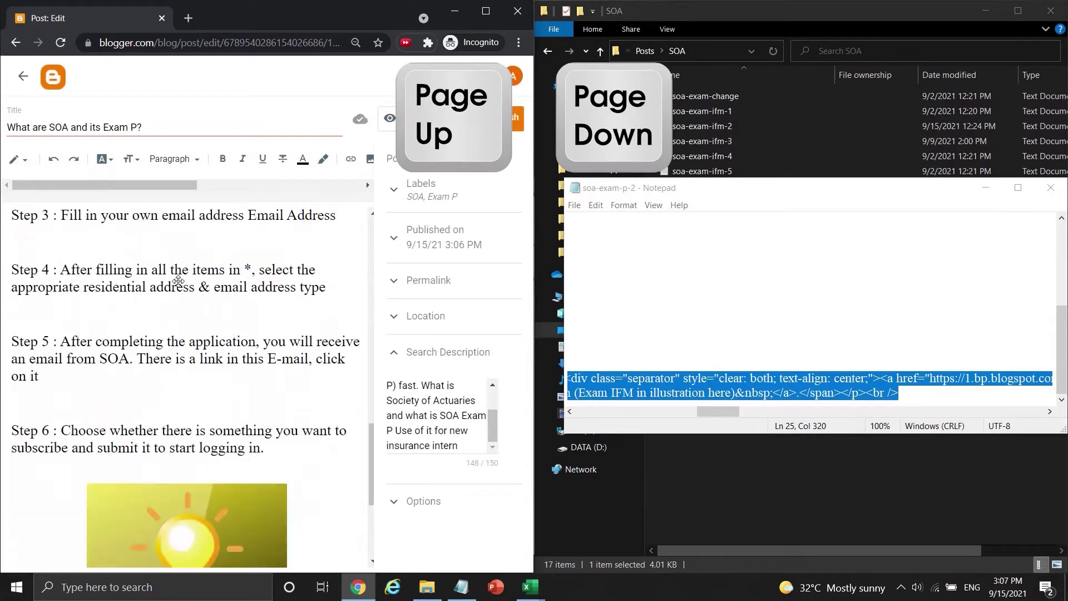
pyautogui.press('pagedown')
pyautogui.press('pageup')
pyautogui.press('pageup')
pyautogui.press('pageup')
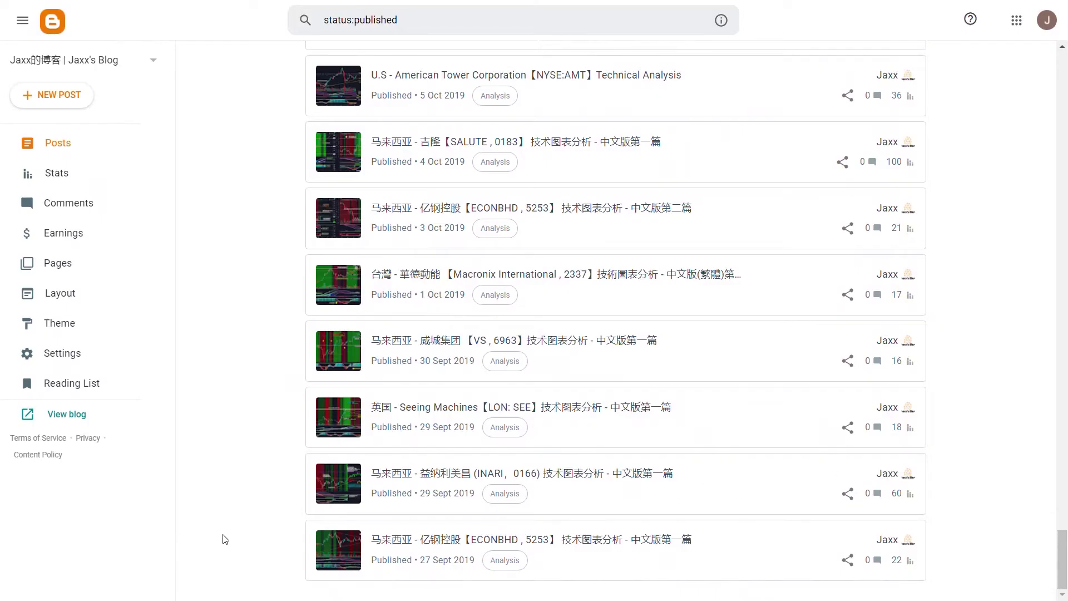
pyautogui.scroll(1, 222, 539)
pyautogui.scroll(1, 225, 540)
pyautogui.scroll(1, 226, 539)
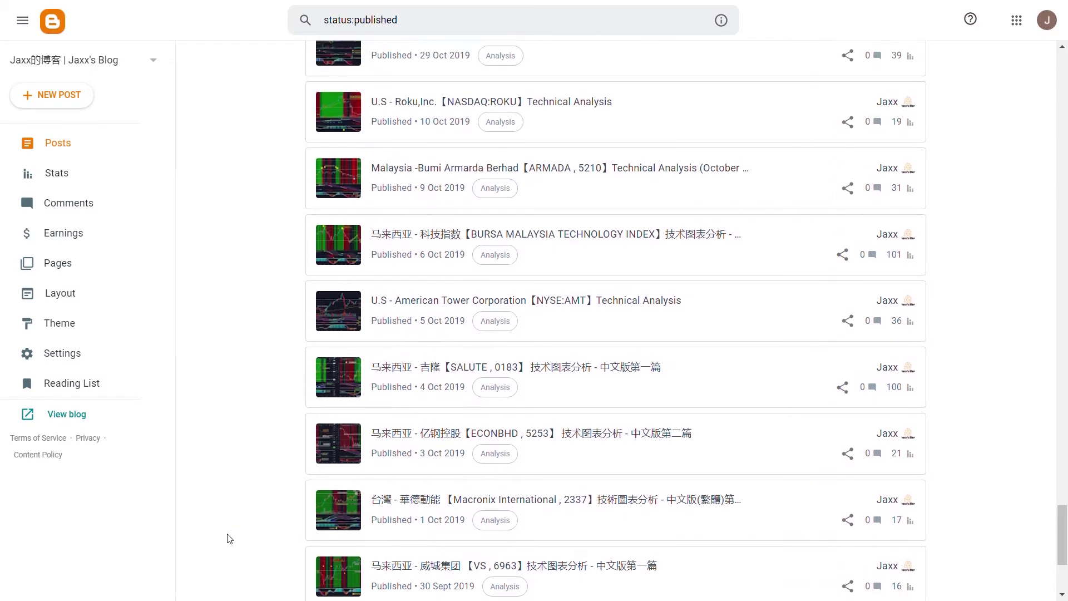
pyautogui.scroll(1, 227, 539)
pyautogui.scroll(1, 227, 539)
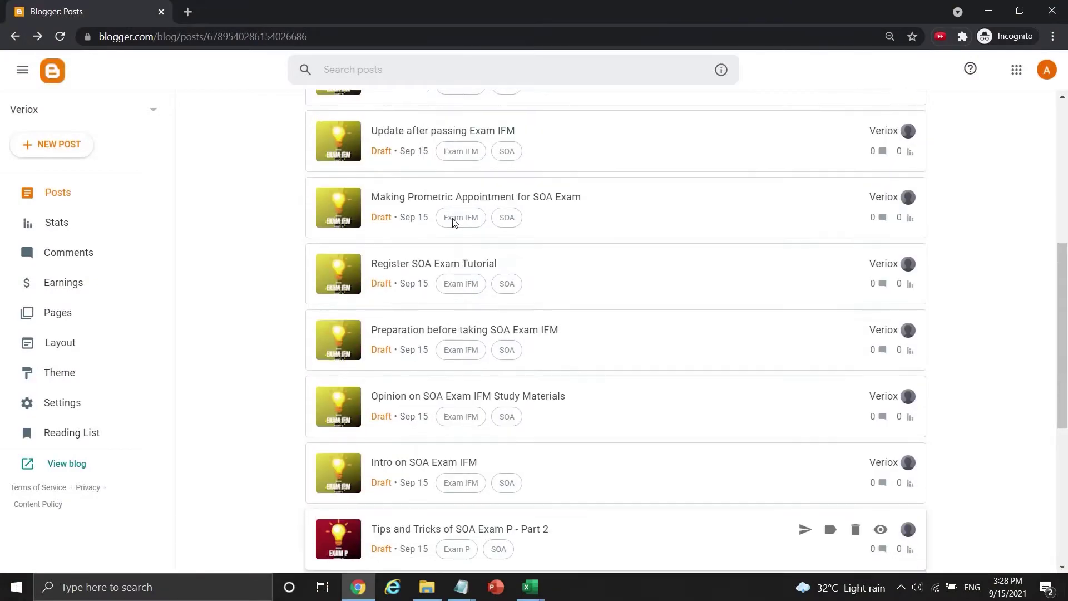
pyautogui.scroll(4, 451, 216)
pyautogui.scroll(-5, 449, 220)
pyautogui.scroll(-4, 450, 220)
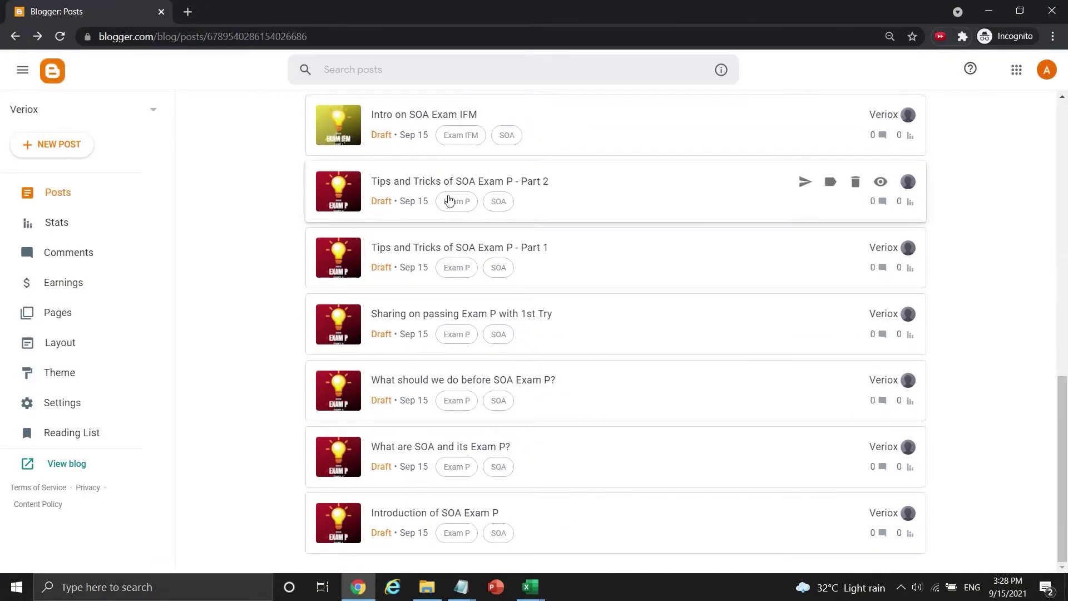
# - Schedule the 'Introduction of SOA Exam P' draft for 5:00 PM and confirm publishing
pyautogui.click(421, 514)
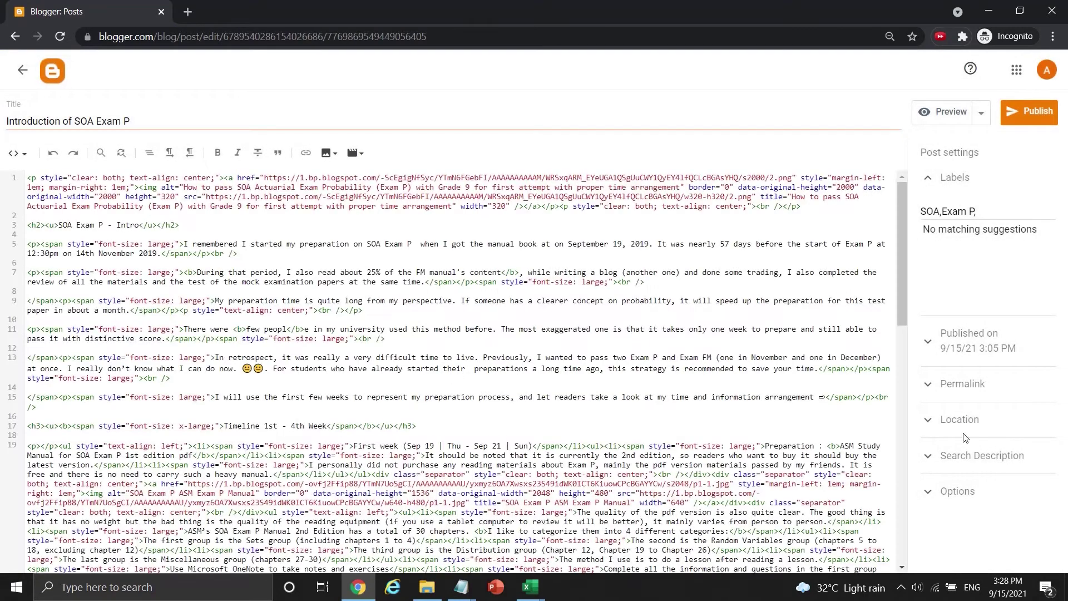
pyautogui.click(1005, 354)
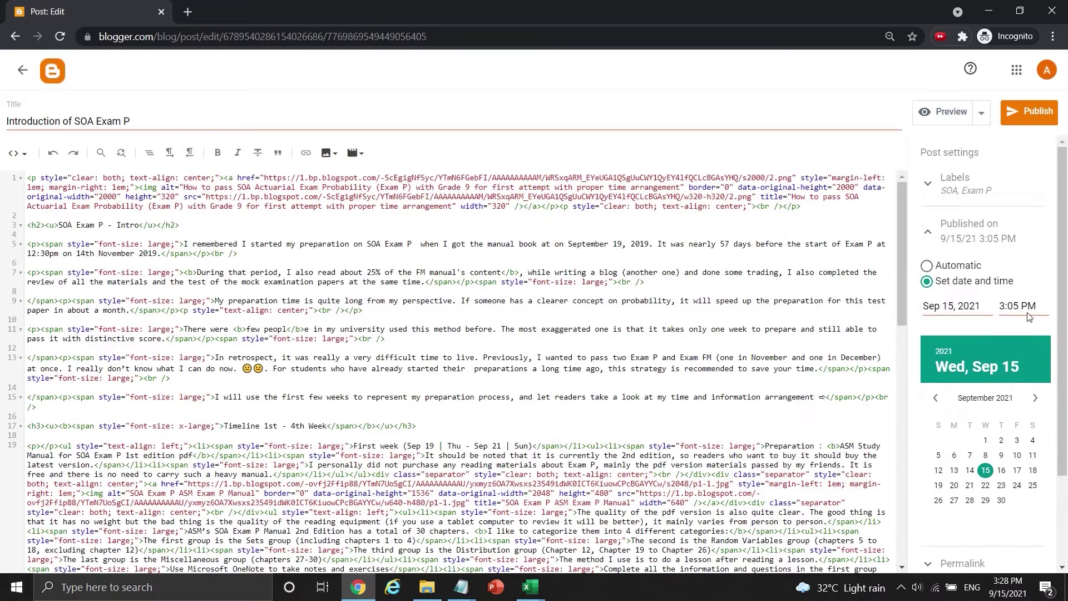
pyautogui.click(1015, 502)
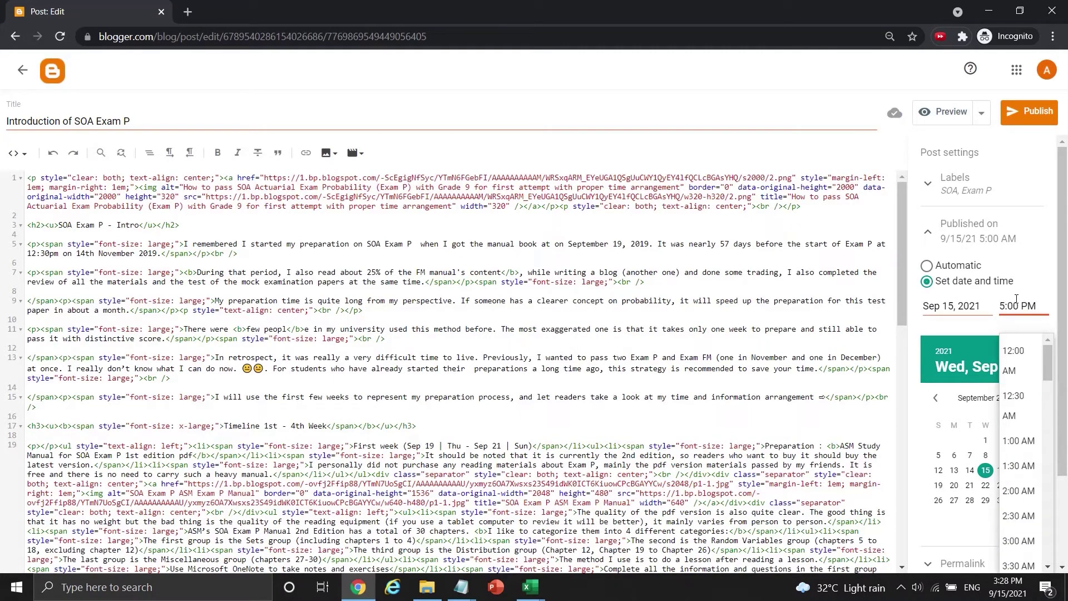
pyautogui.click(1030, 124)
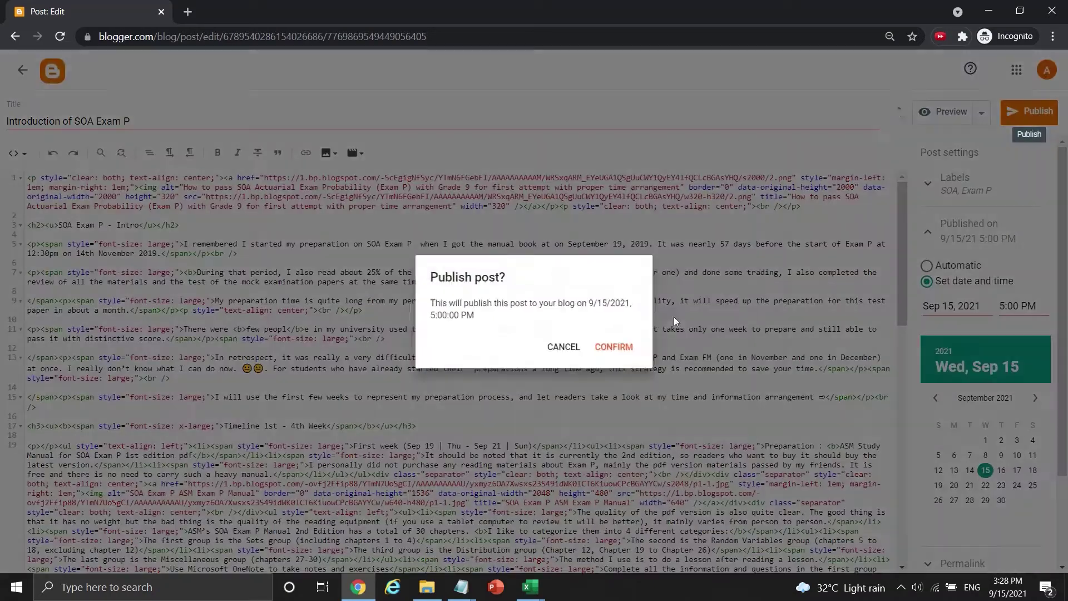
pyautogui.click(622, 361)
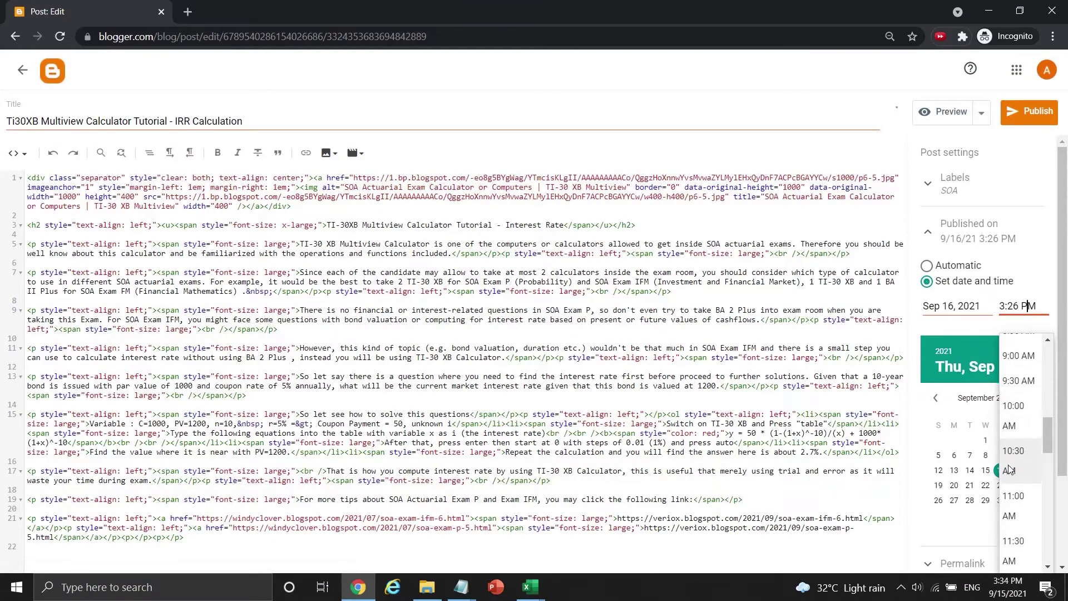
# - Publish the Ti30XB Multiview Calculator Tutorial post scheduled for 9:00 AM on 9/16/21
pyautogui.click(937, 250)
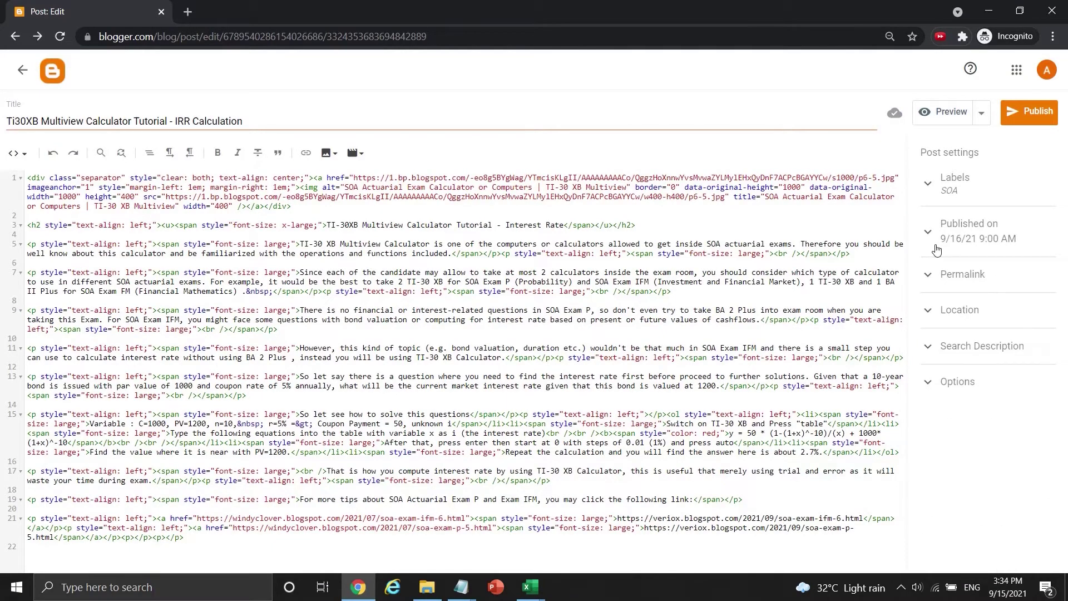
pyautogui.click(1035, 120)
pyautogui.scroll(-5, 453, 317)
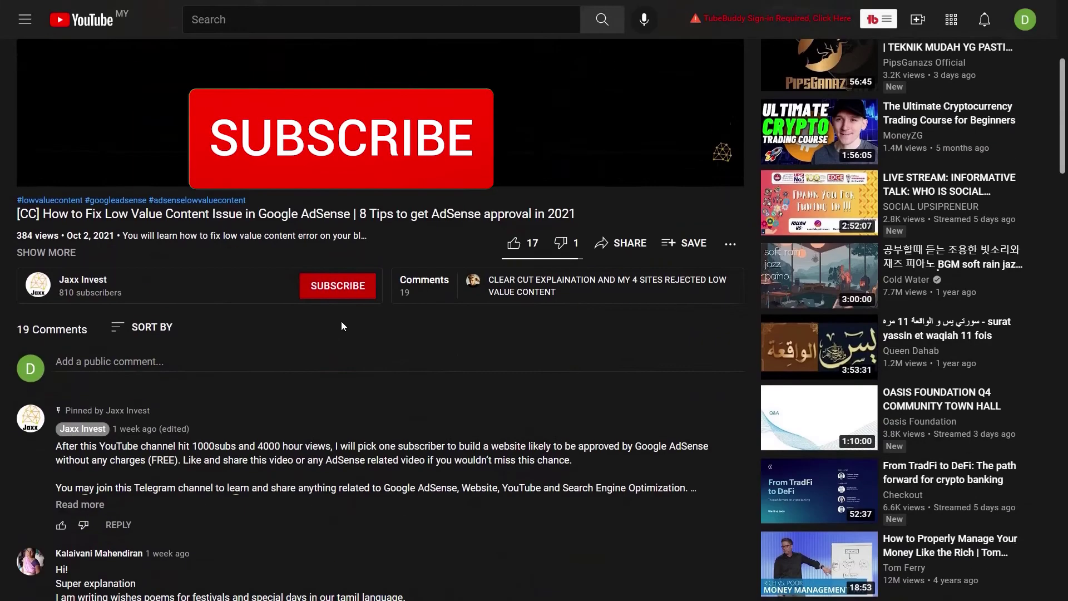
pyautogui.write('I choose D and I want to get Google AdSense approval free')
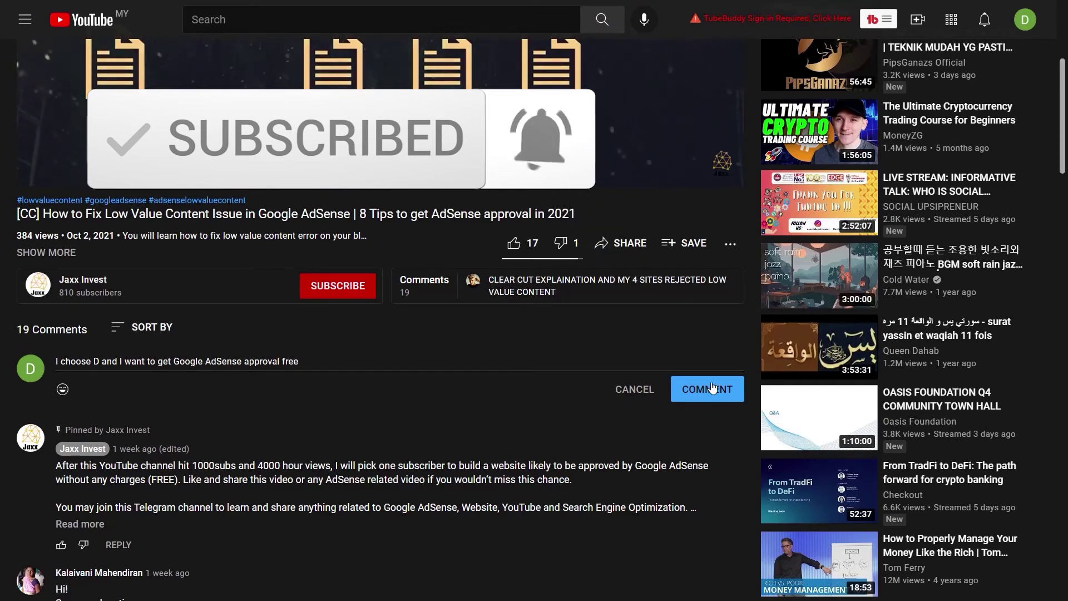
# - Post the comment "I choose D and I want to get Google AdSense approval free"
pyautogui.click(709, 389)
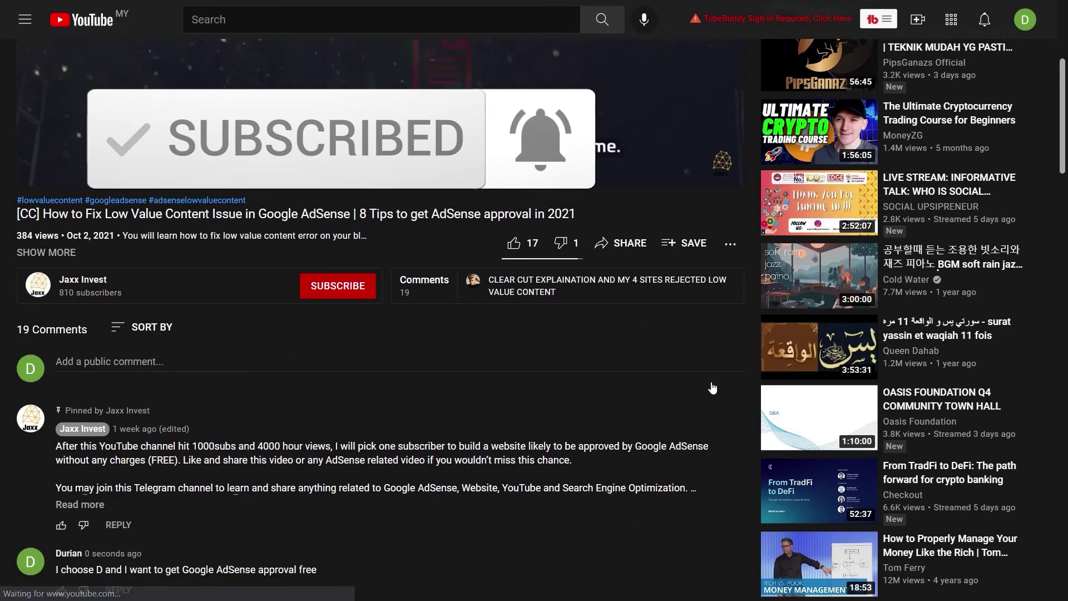